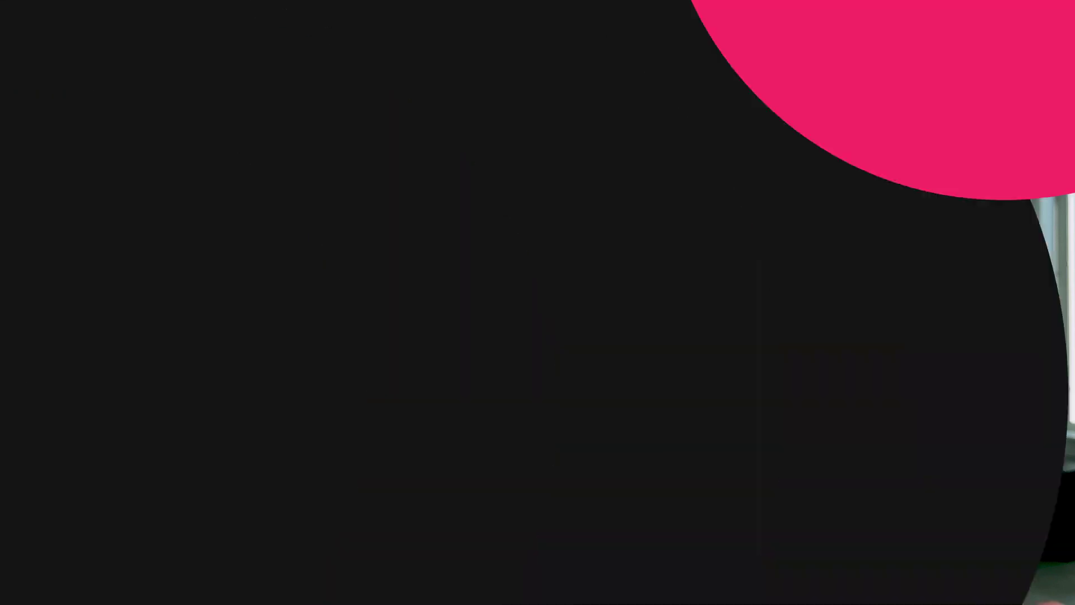
Run Check for Updates from the command palette, then open the Efficient App scheduling thread.
key("super+k")
type("update")
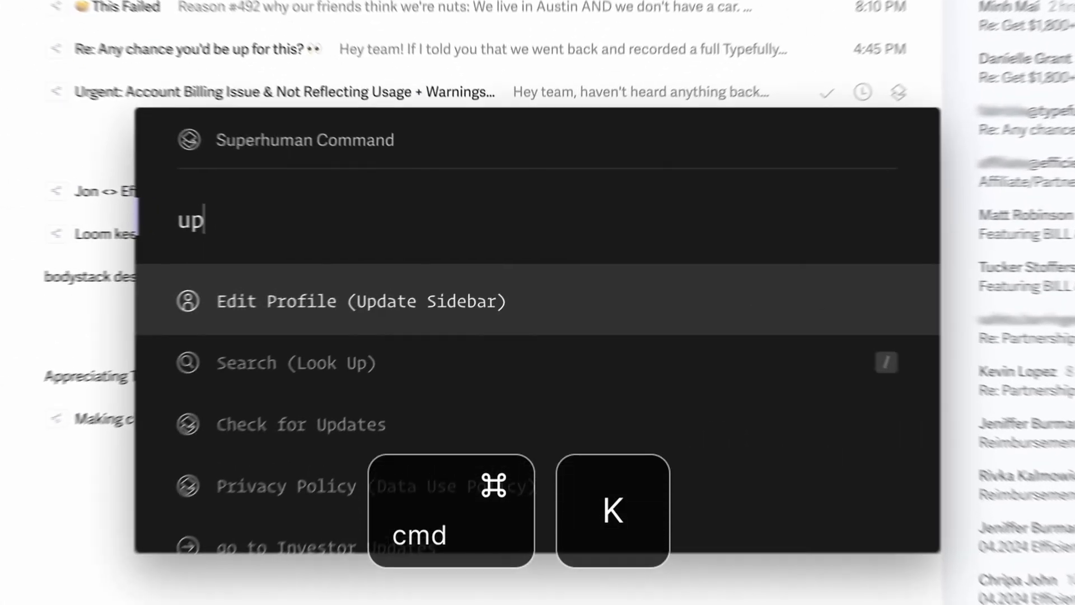
key("Down")
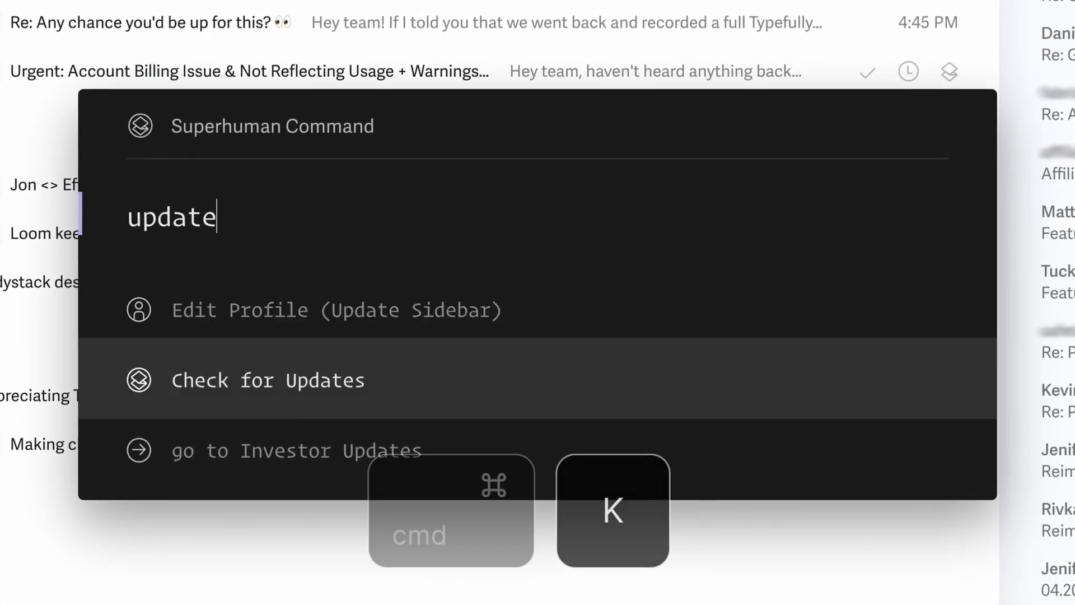
key("Return")
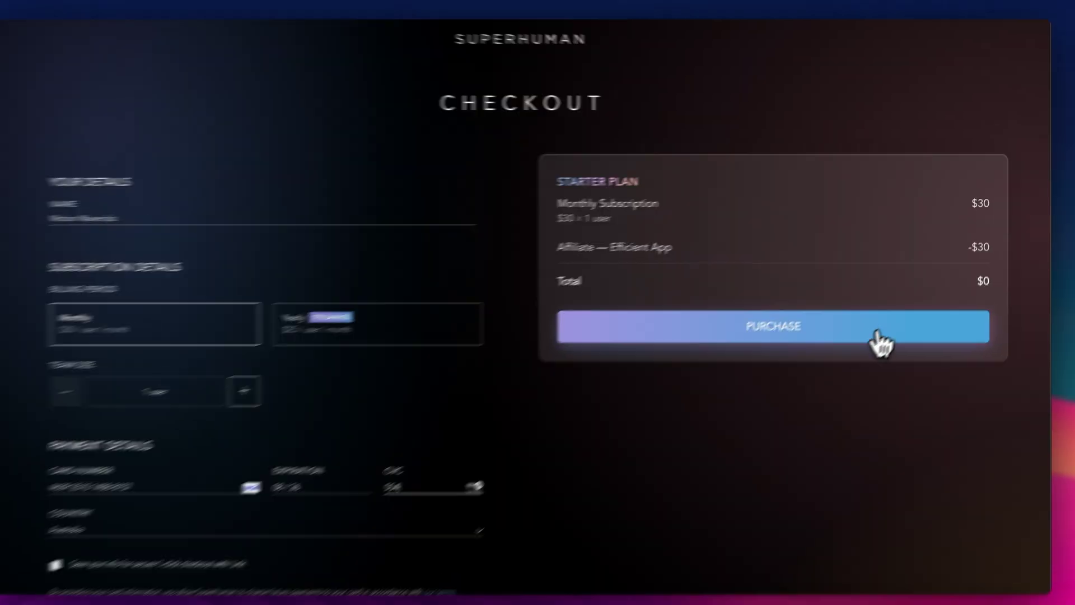
left_click(880, 343)
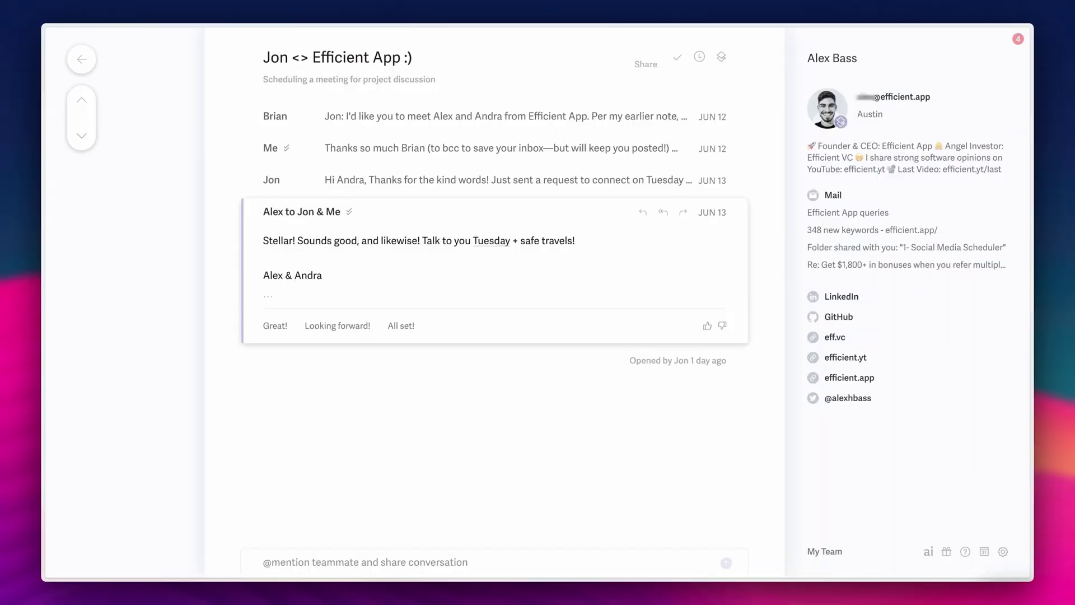
type("m@alex")
key("Return")
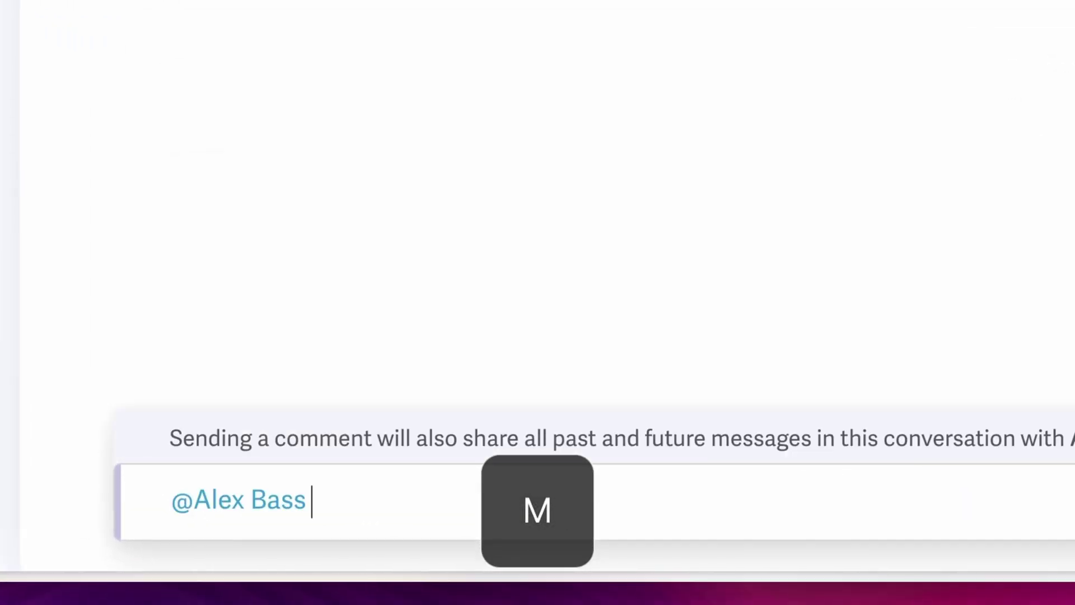
type("Really looking forward t")
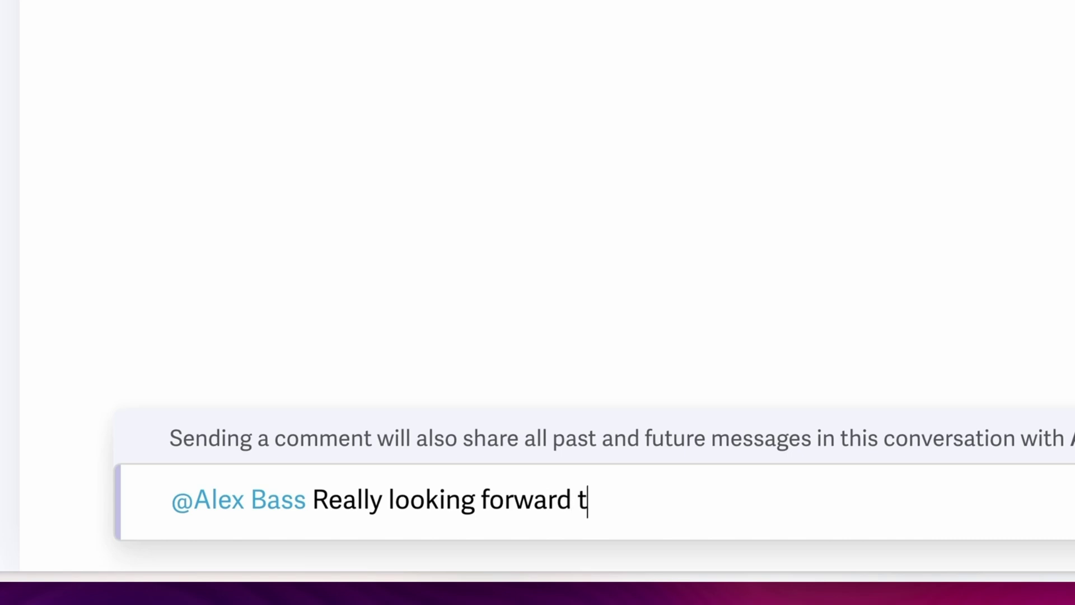
type("o this conversation! Reminder t")
type("o ask him about his summer availability")
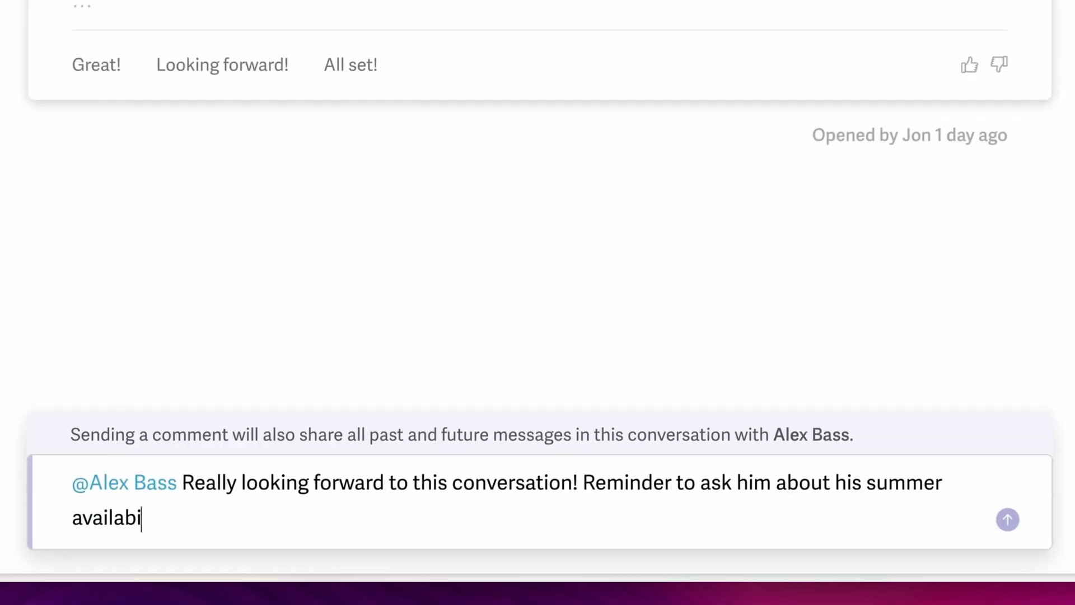
type(" and how many hours a week he thinks he can work with us.")
key("super+Return")
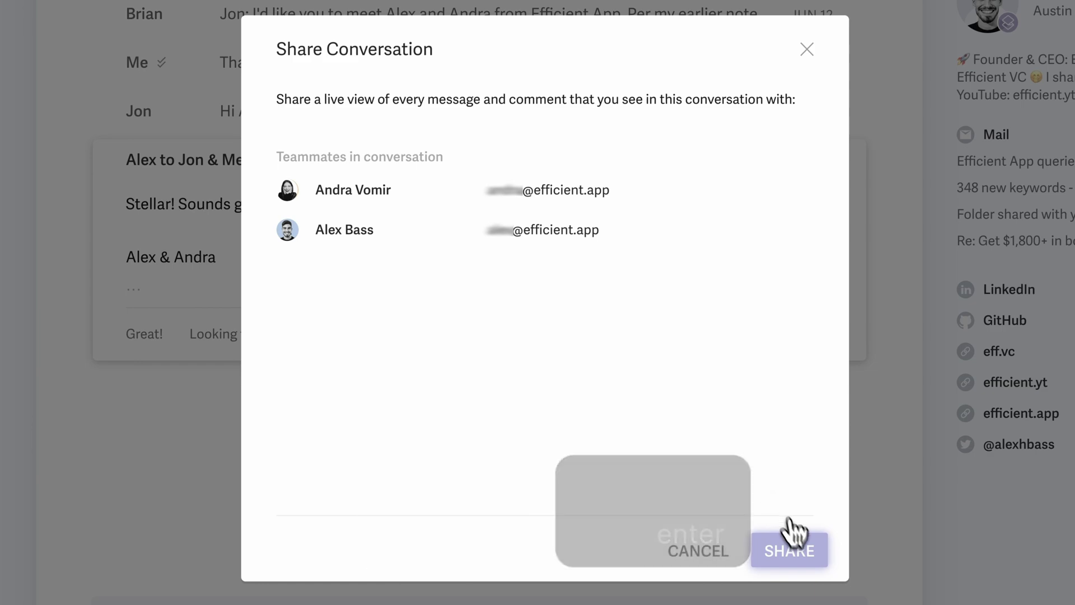
left_click(804, 553)
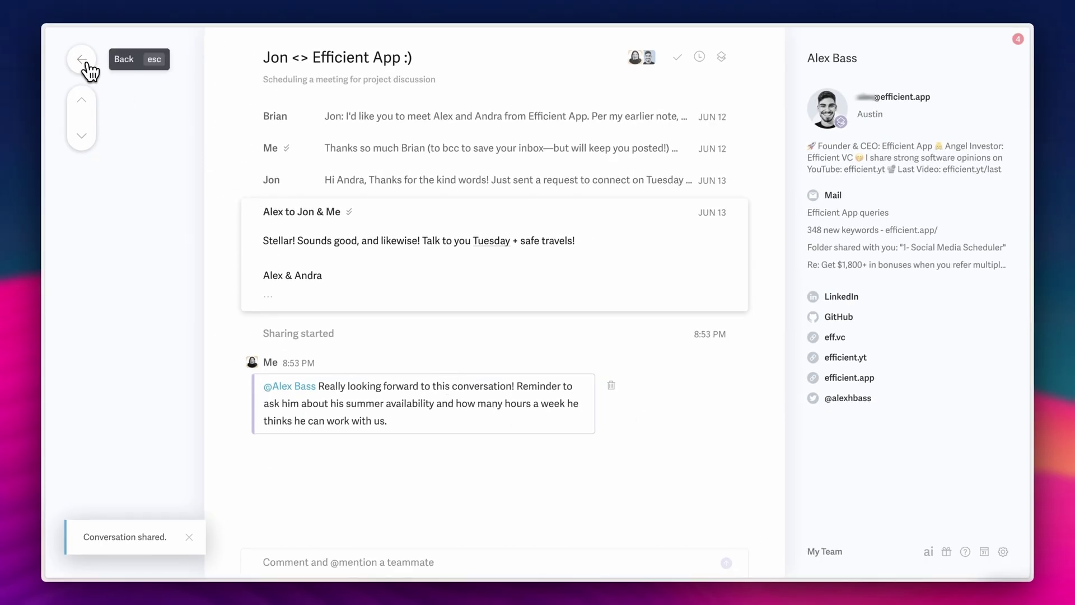
left_click(84, 66)
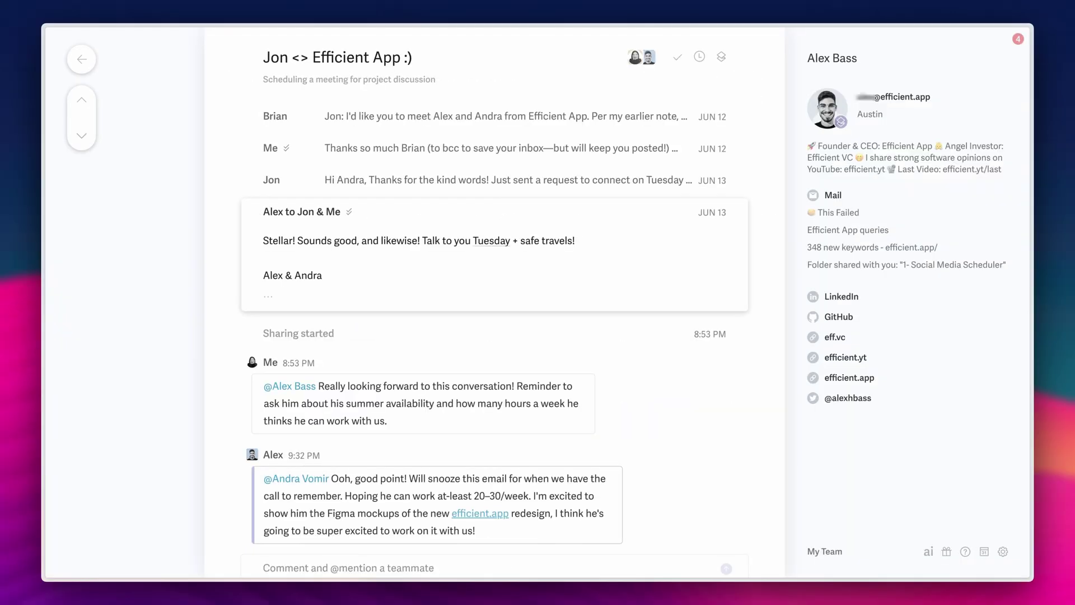
Reply "I'm excited!" to the teammate's comment in the shared conversation.
left_click(480, 551)
type("I'")
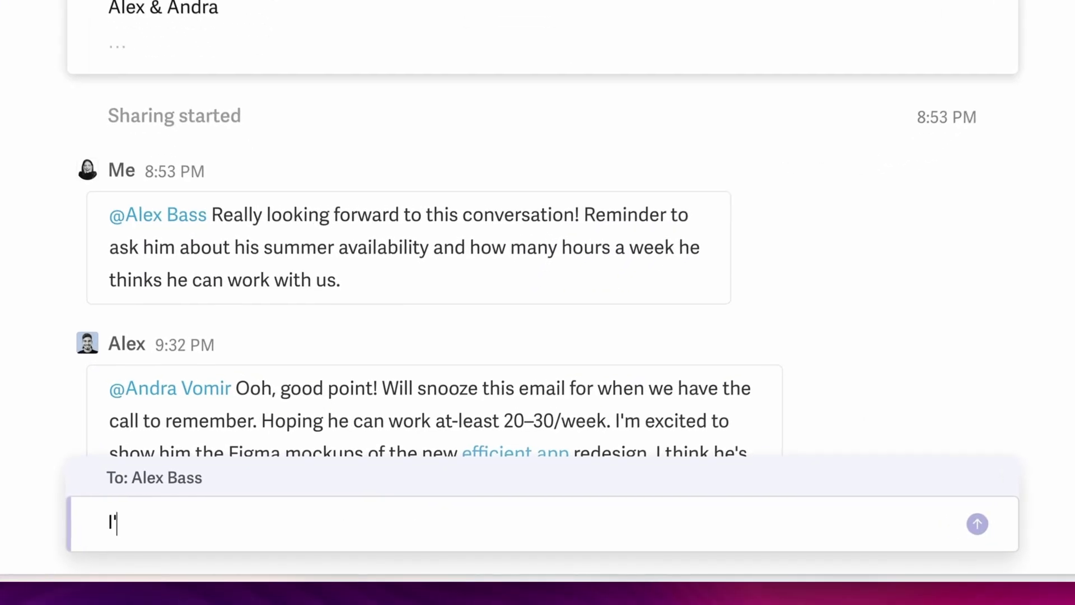
type("m excited!")
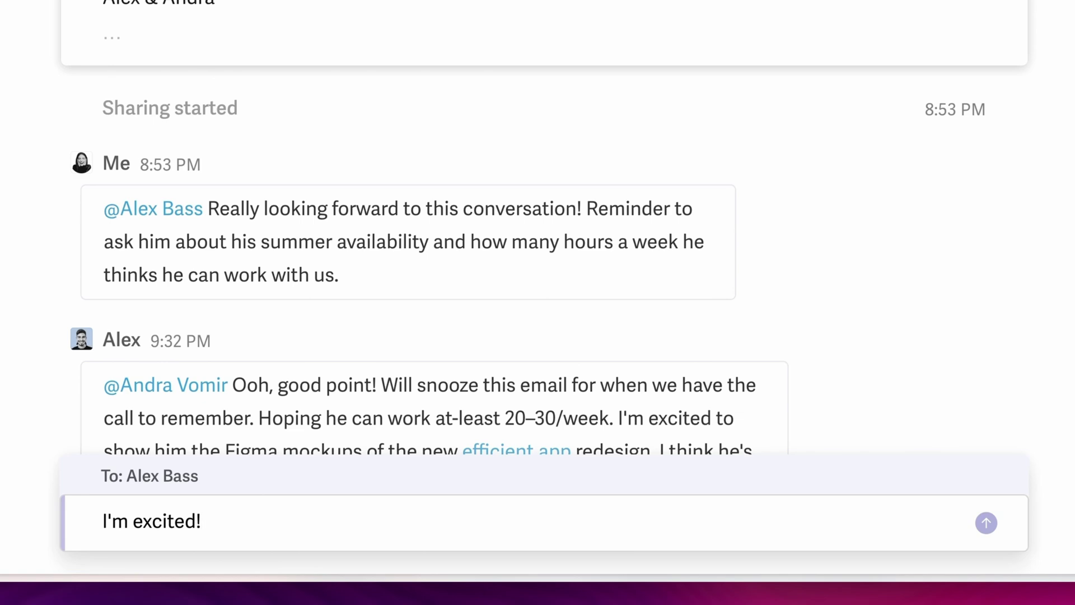
key("Return")
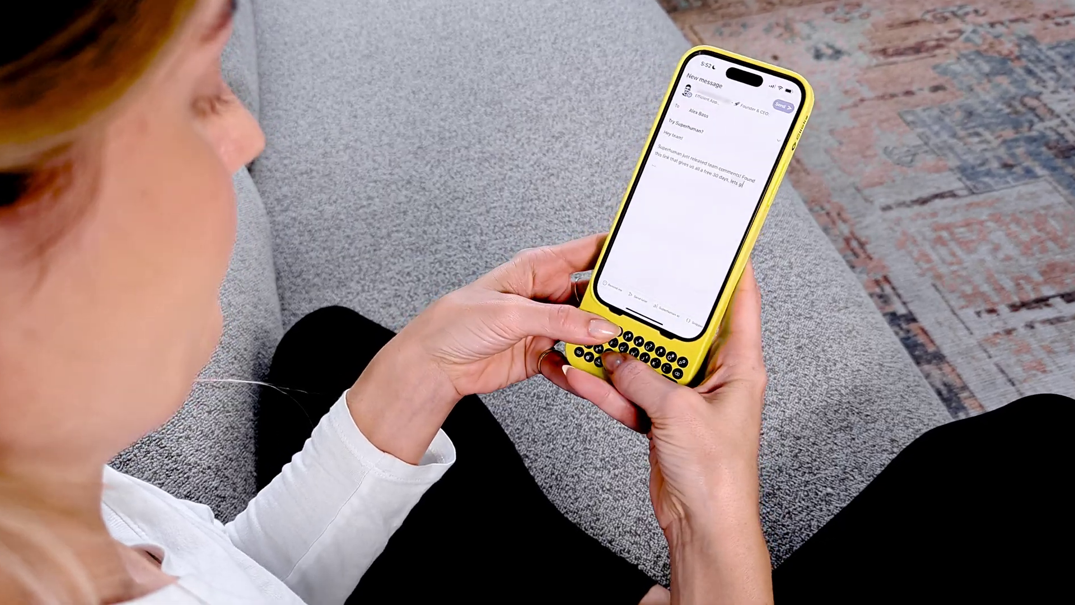
End the Try Superhuman? email with "give it a shot!" and the efficient.link/r/superhuman link below it.
type("it a sh")
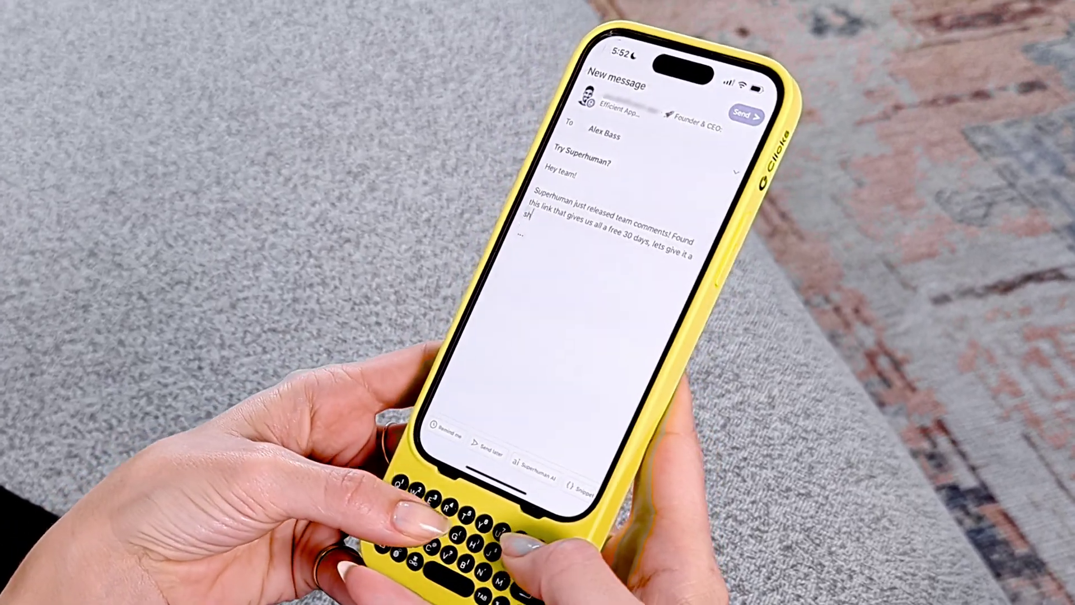
type("ot!")
key("Return")
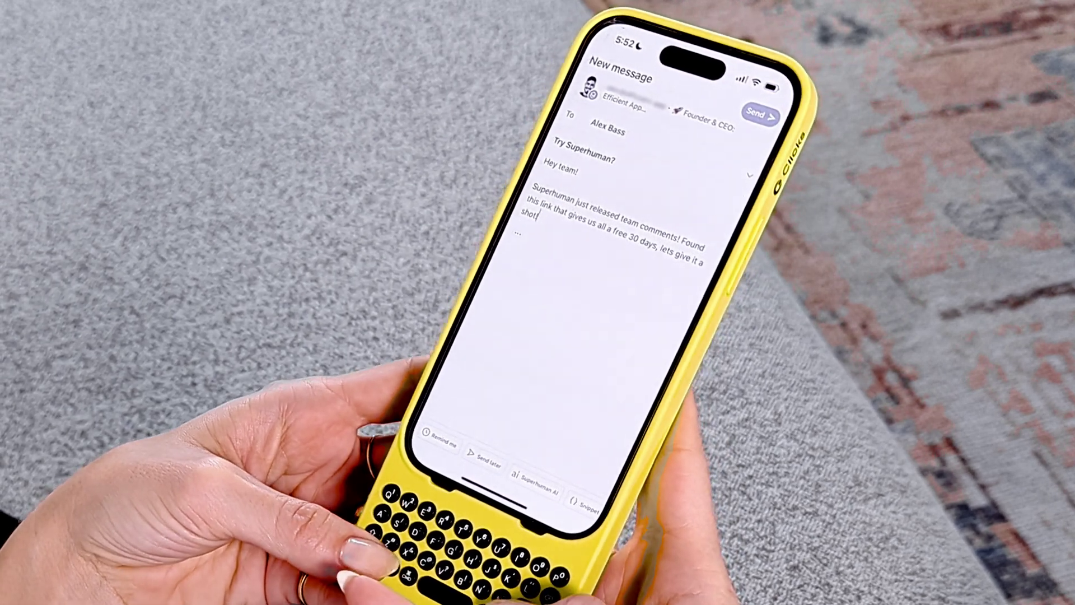
key("Return")
type("efficient.link/r/superhuman")
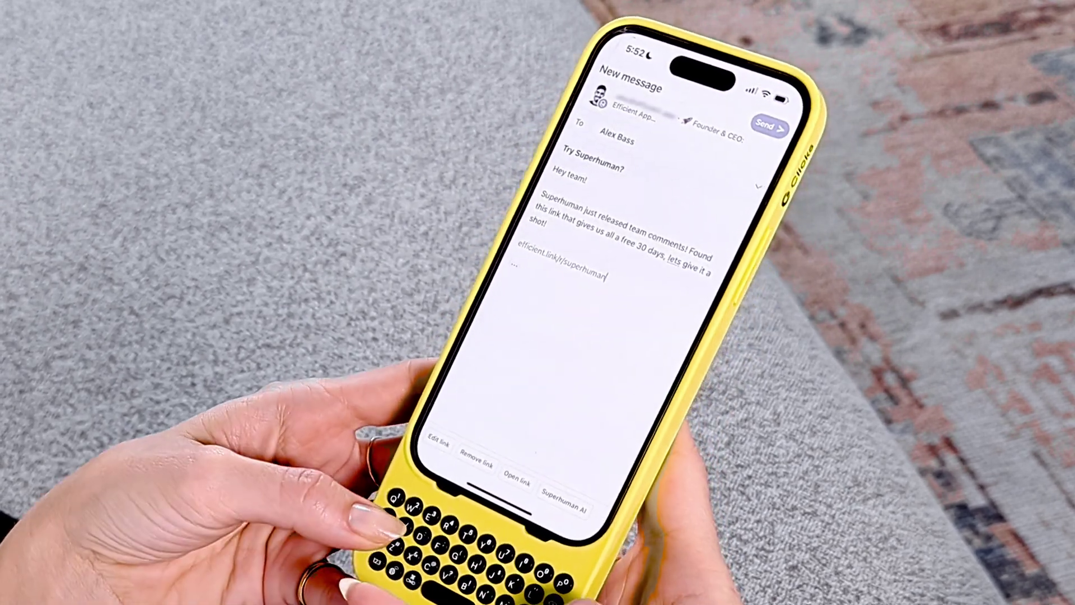
key("Return")
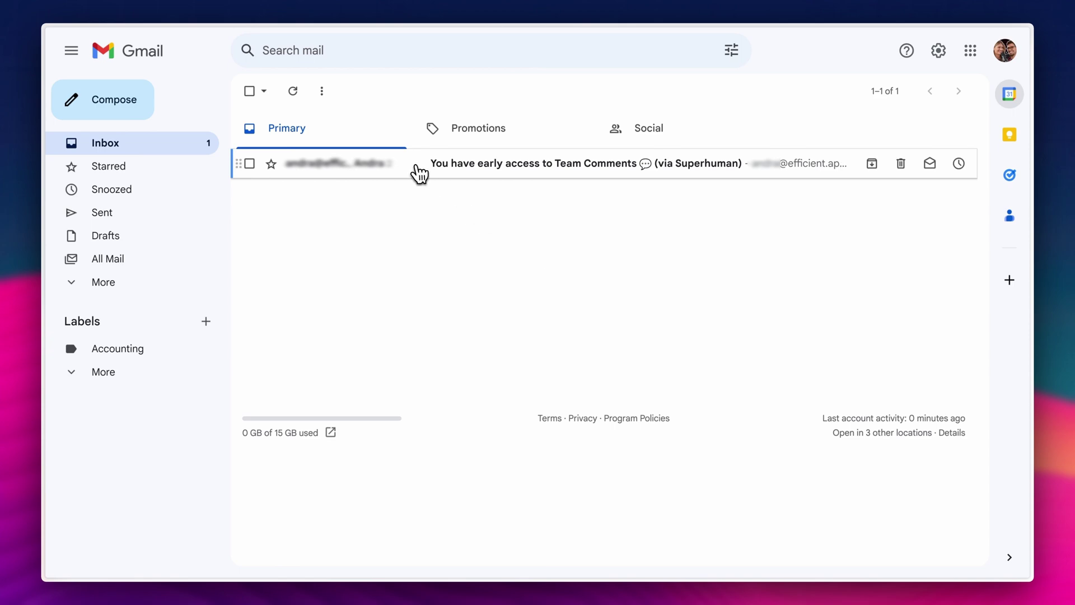
Open the Team Comments invitation email in Gmail and go to the shared conversation.
left_click(418, 174)
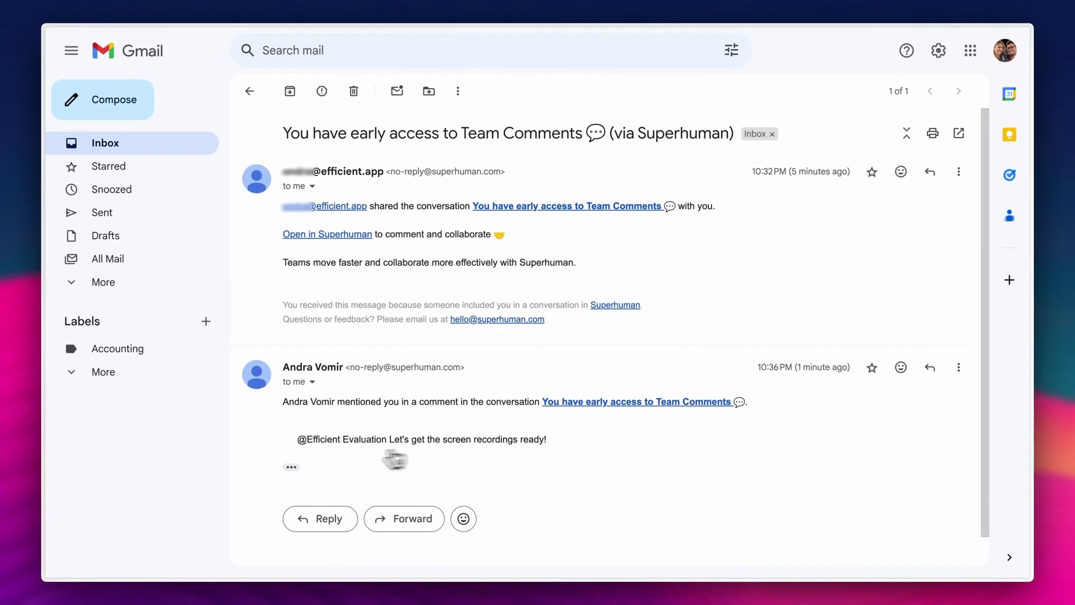
left_click(291, 466)
scroll(324, 425, "down", 1)
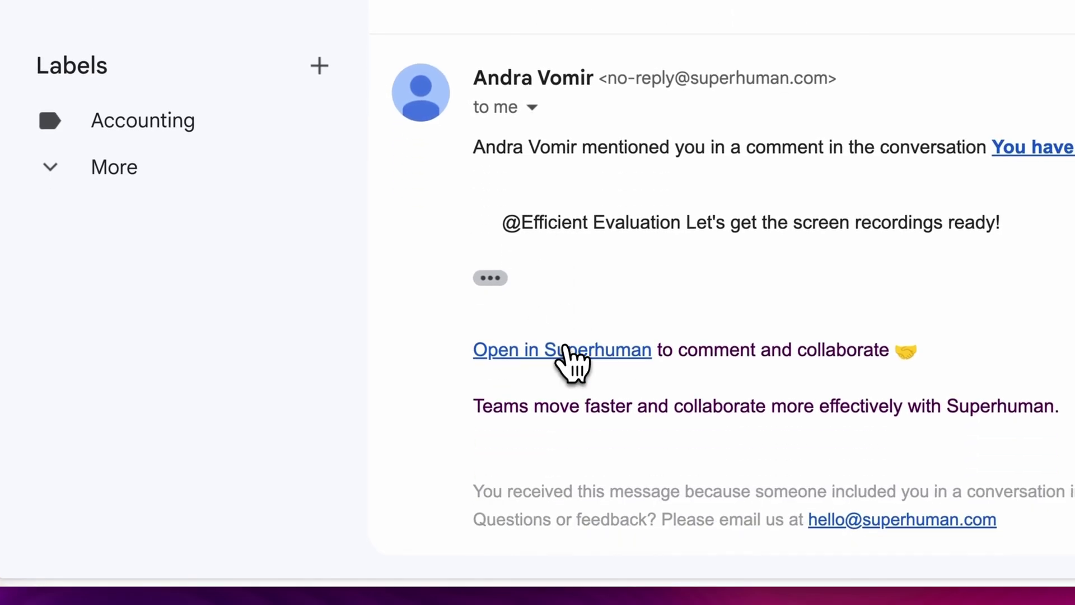
left_click(567, 350)
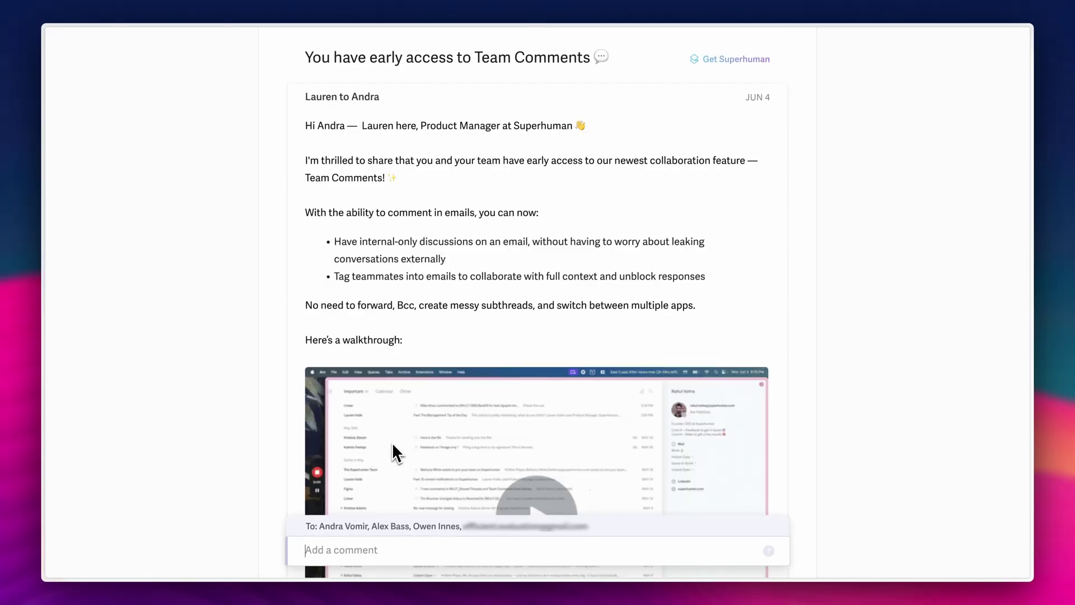
scroll(392, 442, "down", 15)
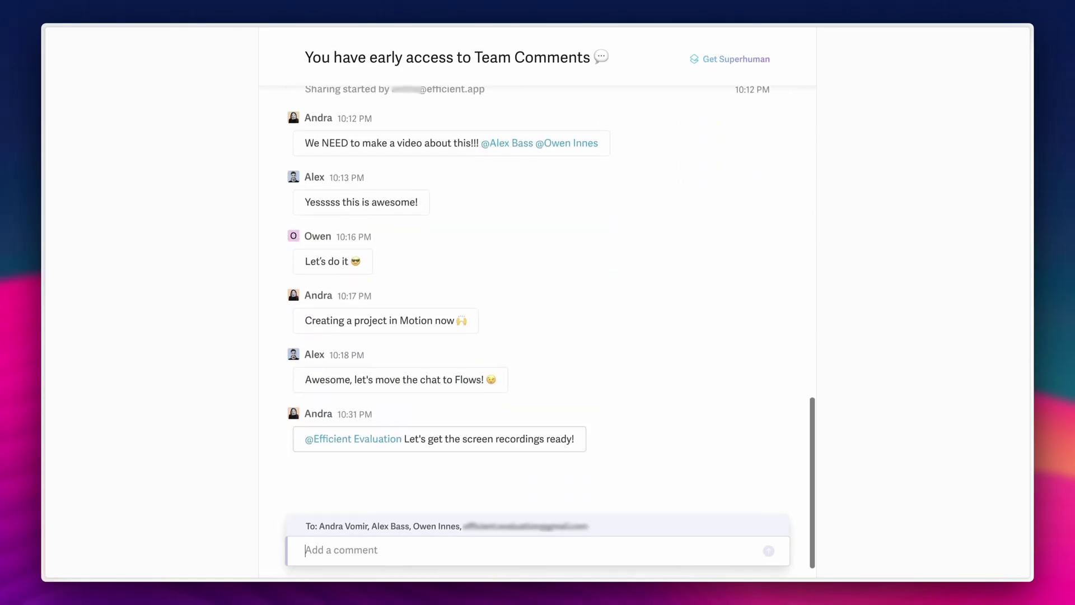
scroll(394, 447, "down", 2)
Post the "On it!" reply comment and confirm the commenter's email with a Google account.
left_click(363, 549)
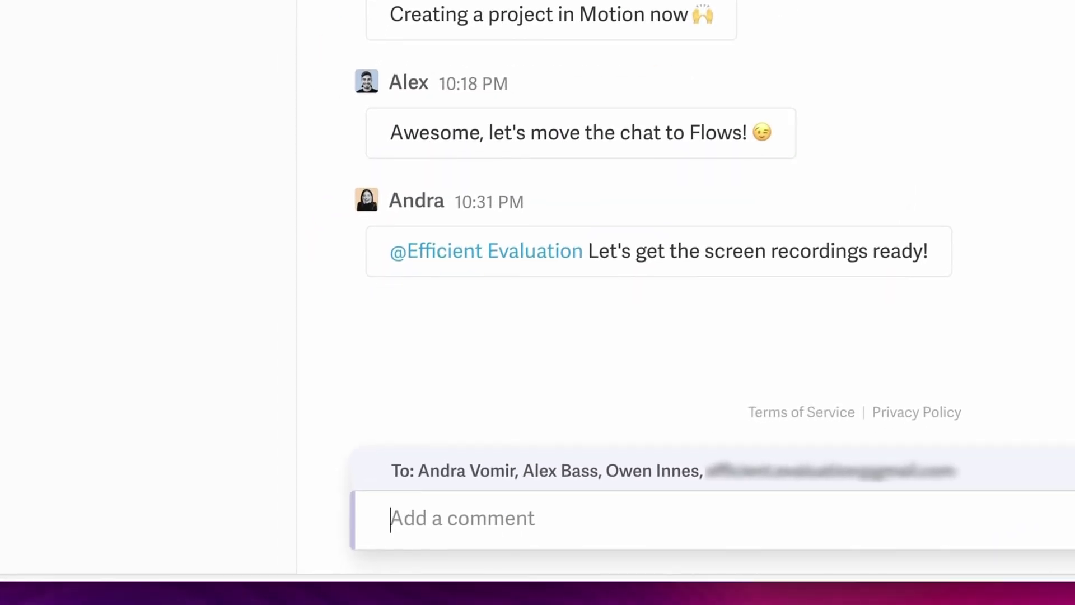
key("Return")
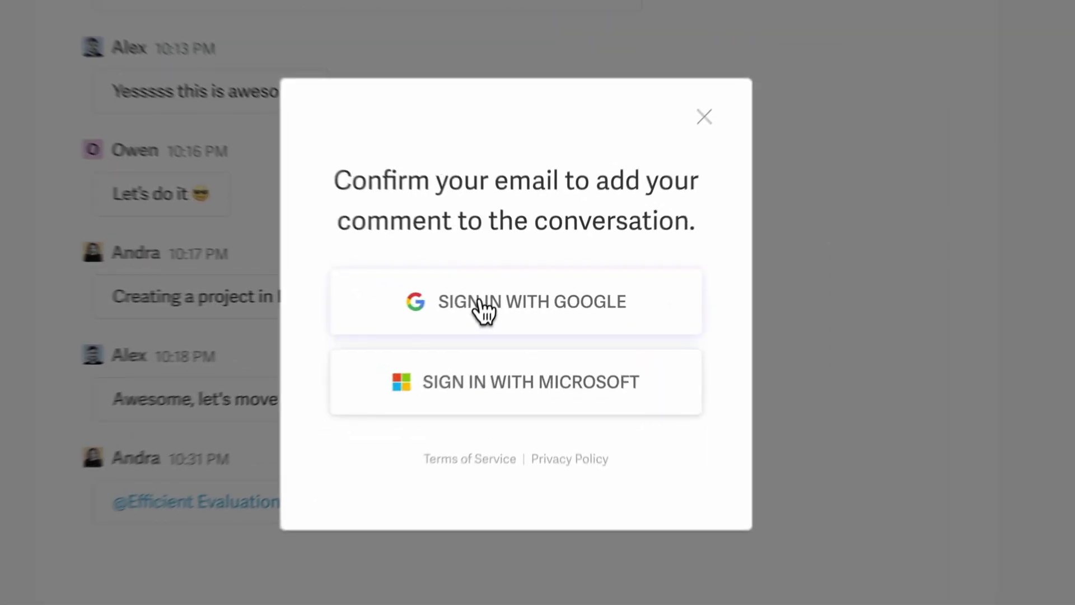
left_click(486, 312)
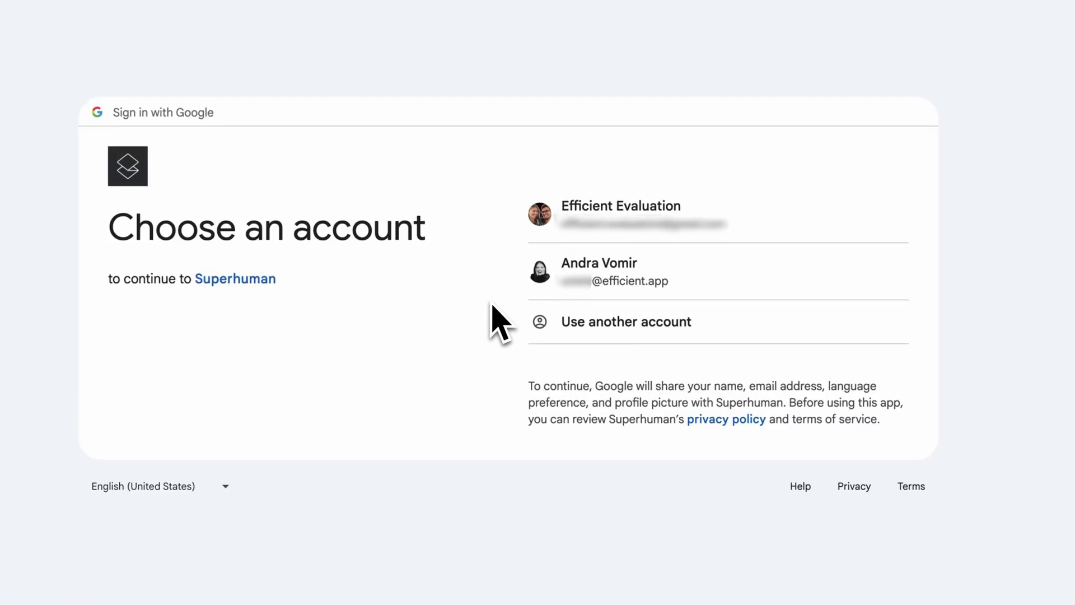
left_click(552, 226)
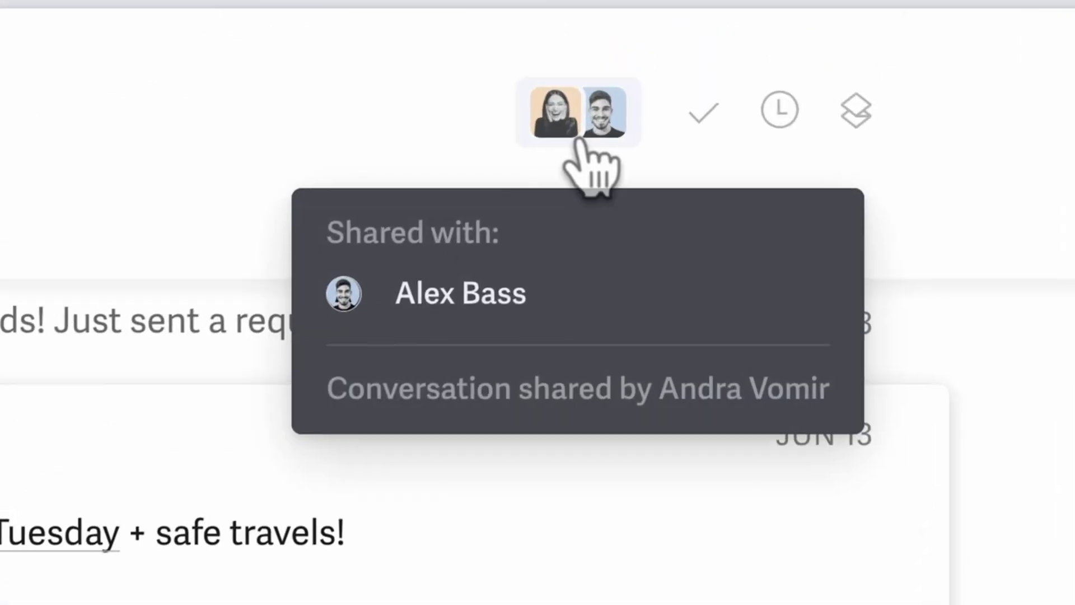
Stop sharing the Efficient App conversation from the Share Conversation dialog and confirm.
left_click(848, 87)
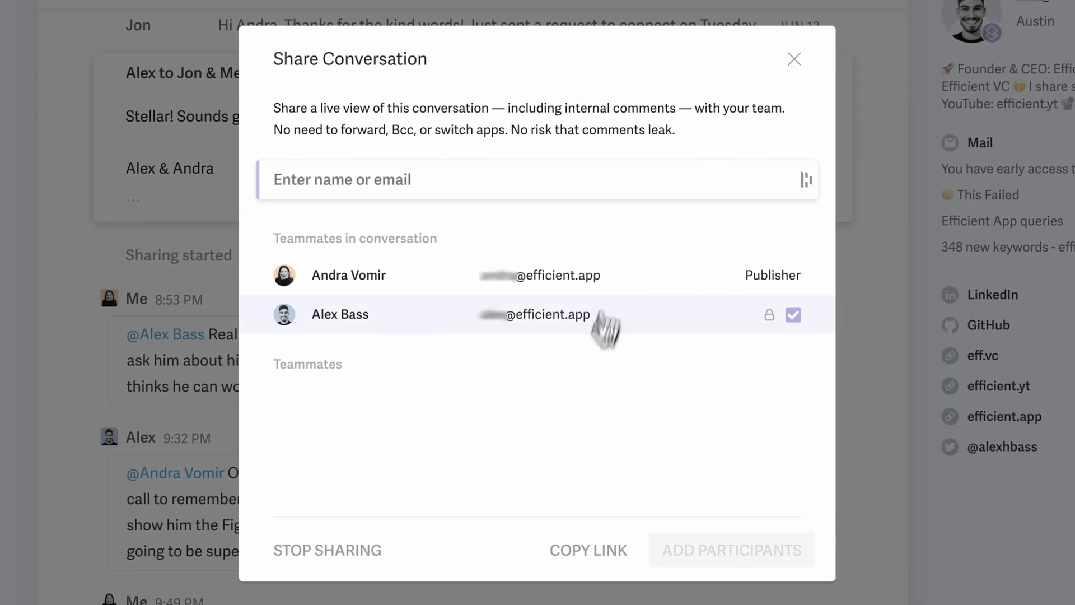
left_click(331, 548)
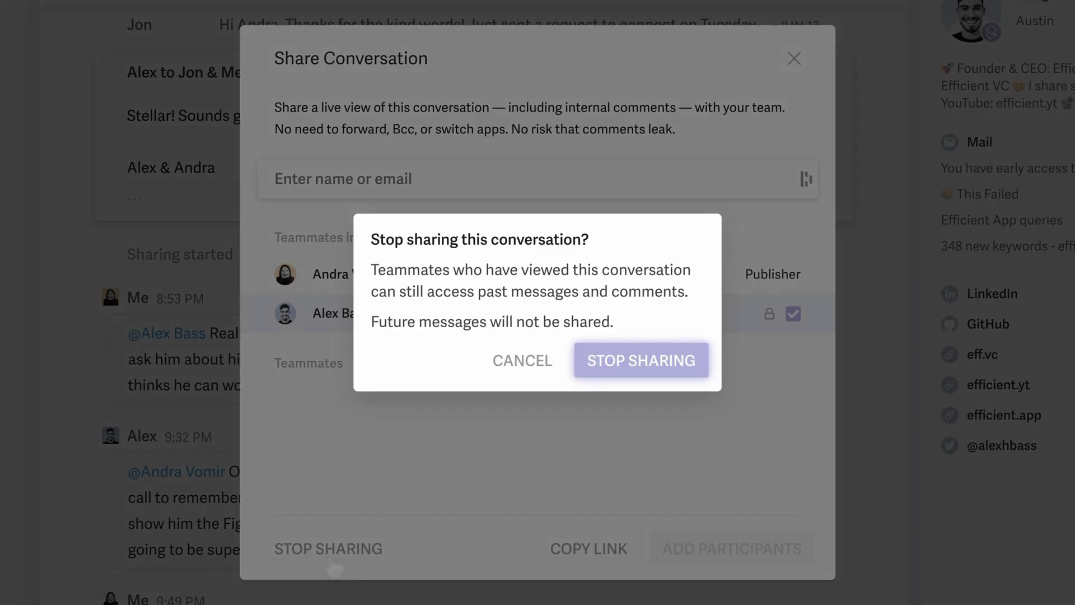
left_click(641, 360)
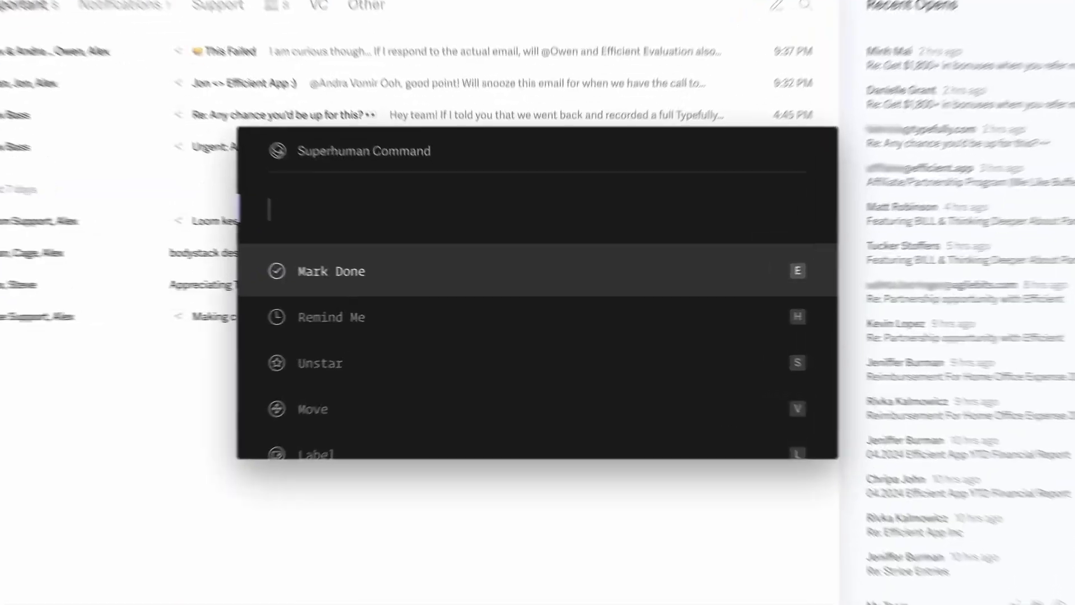
Enter the 'mute' command in the Superhuman command palette.
type("mute")
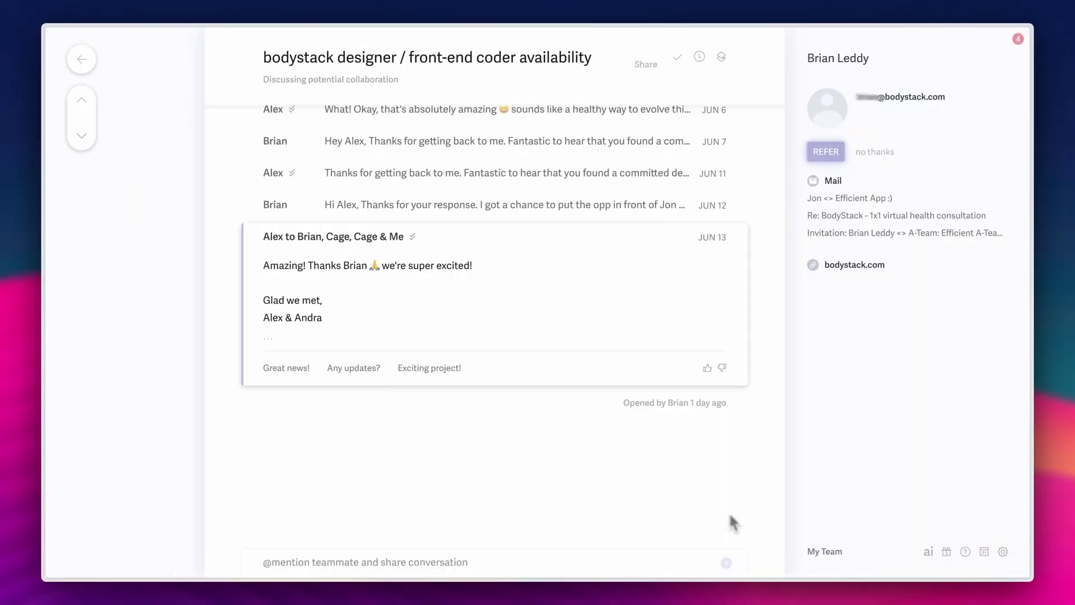
Check the message's read status, then compose a "New Invoice" email with one recipient and two teammates in Cc.
mouse_move(713, 418)
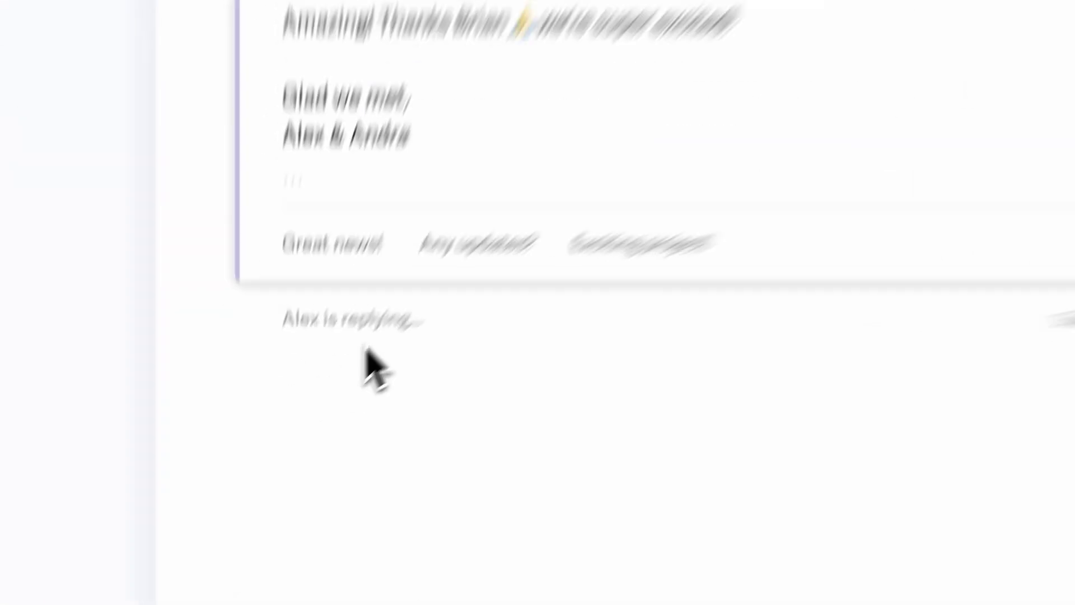
mouse_move(368, 436)
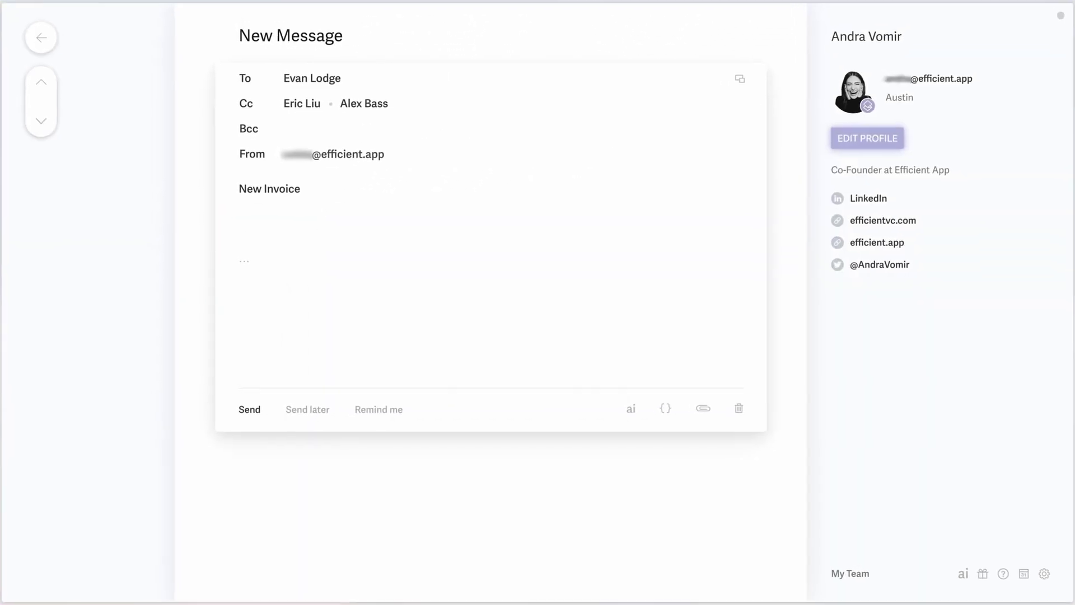
Insert the "1. Send 1st Invoice" snippet into the New Invoice body.
type(";")
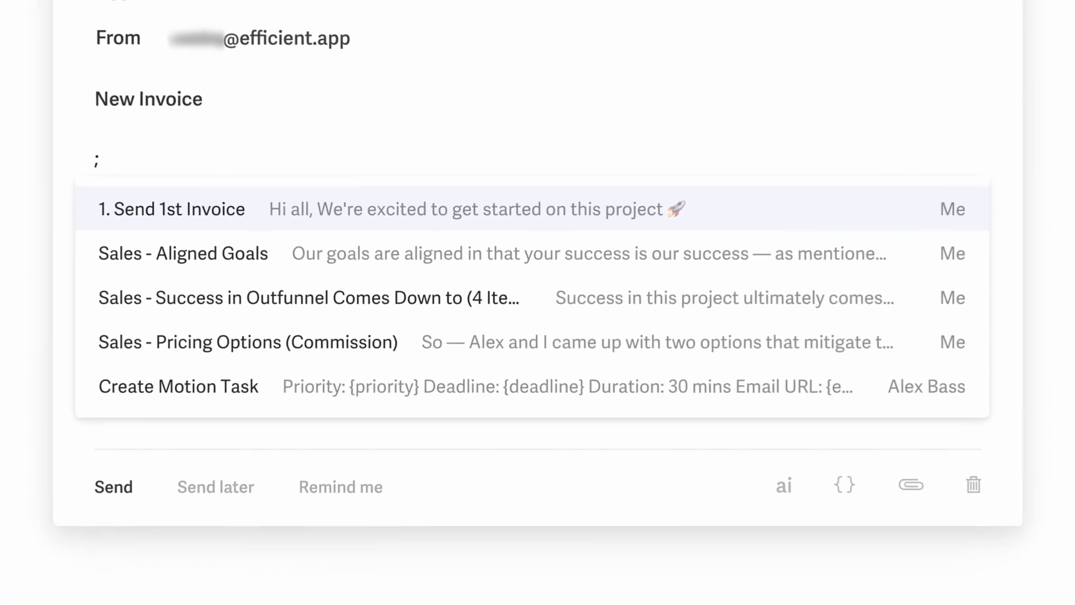
key("Return")
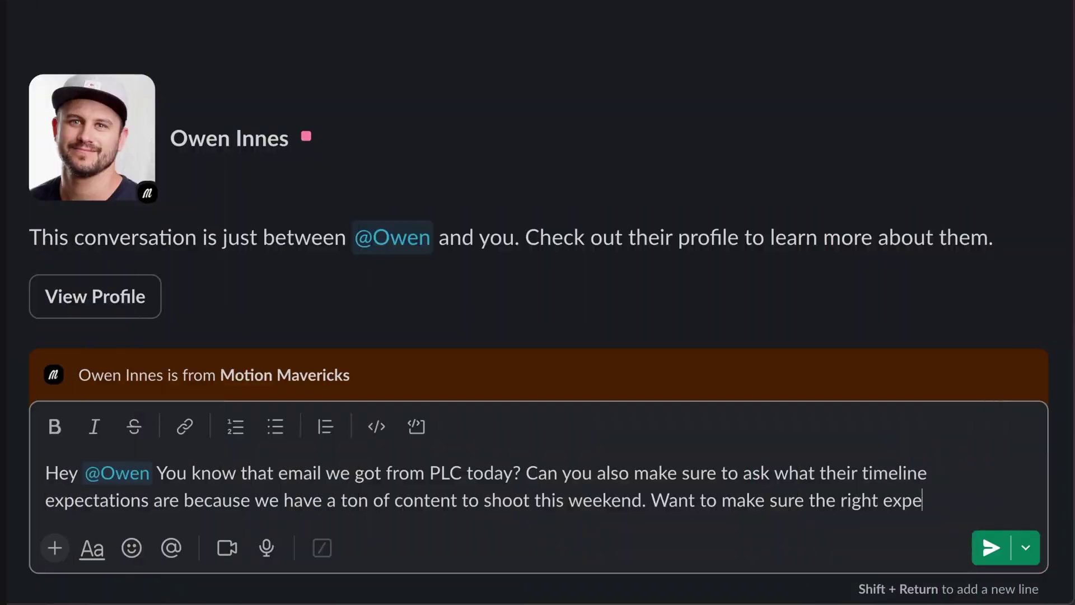
Finish the Slack DM about PLC's timeline expectations and send it.
type("ctations are set. Hope you see this in time before responding...")
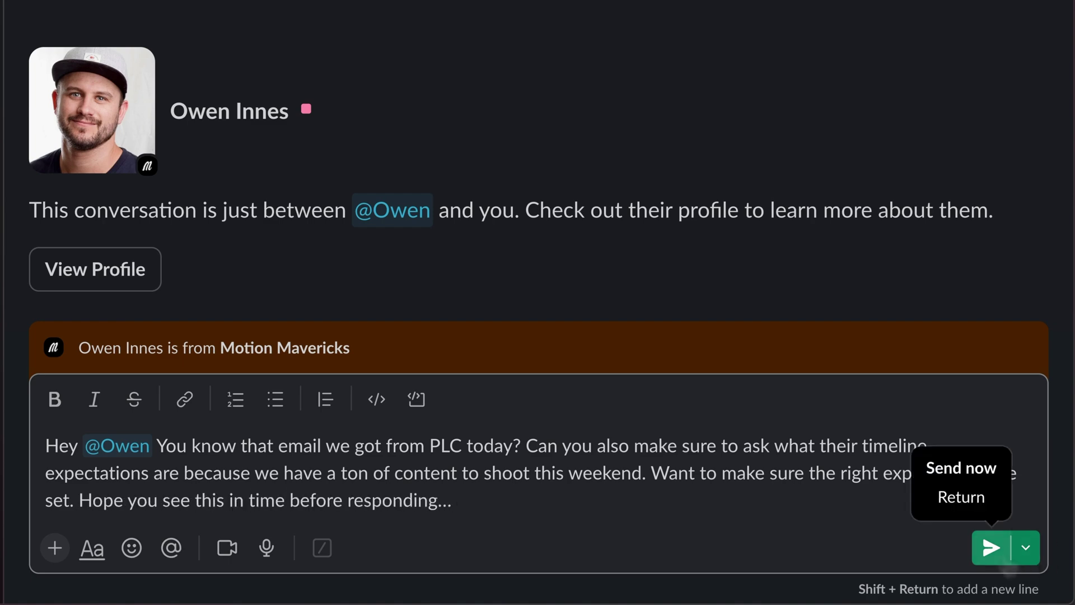
left_click(990, 547)
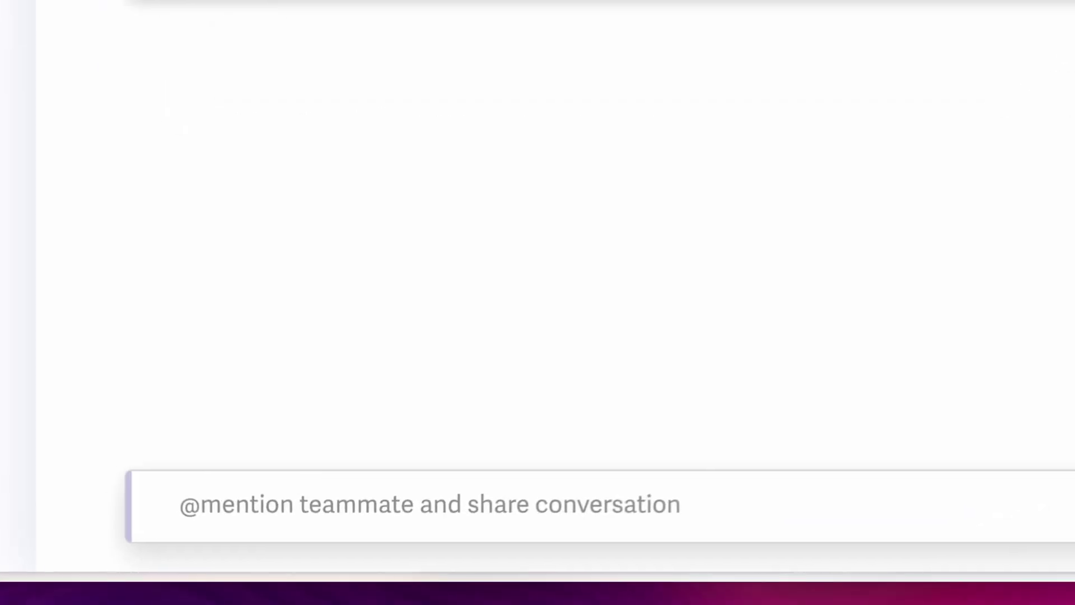
Comment mentioning the teammate: 'Really looking forward to this conversation!' plus a reminder about summer availability.
type("@alex")
key("Return")
type("Reall")
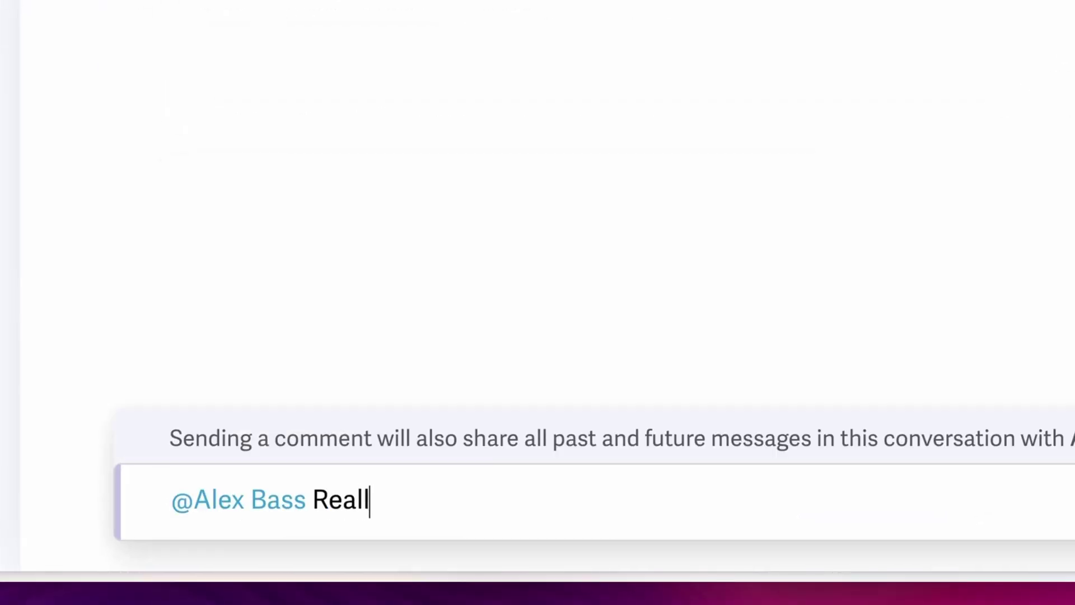
type("y looking forward to this conversation! Reminder to ask him about his summer availability and how many hours a week he thinks he can work with us.")
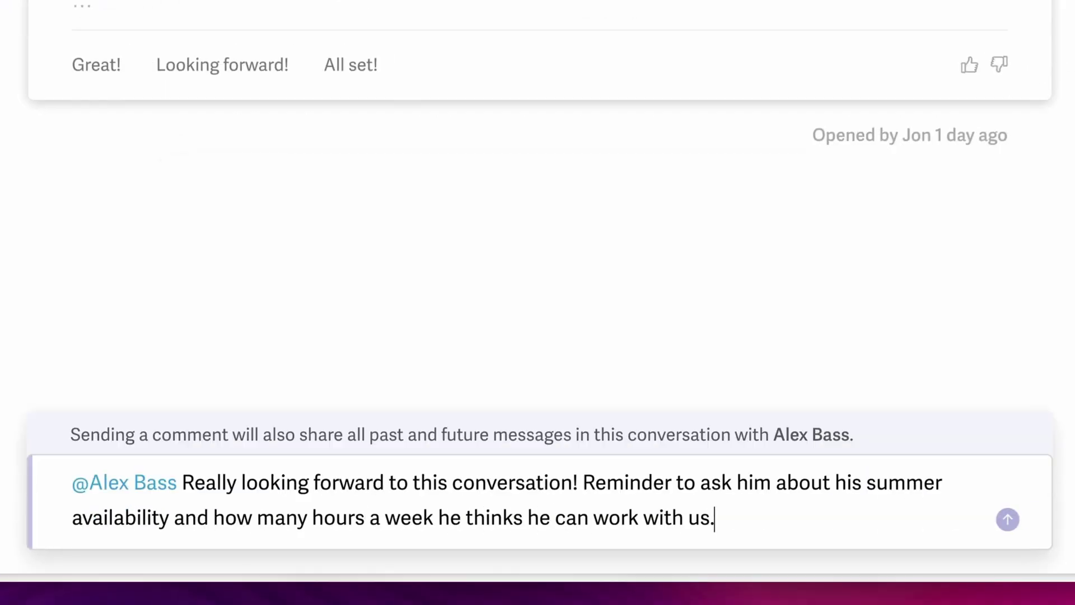
key("Return")
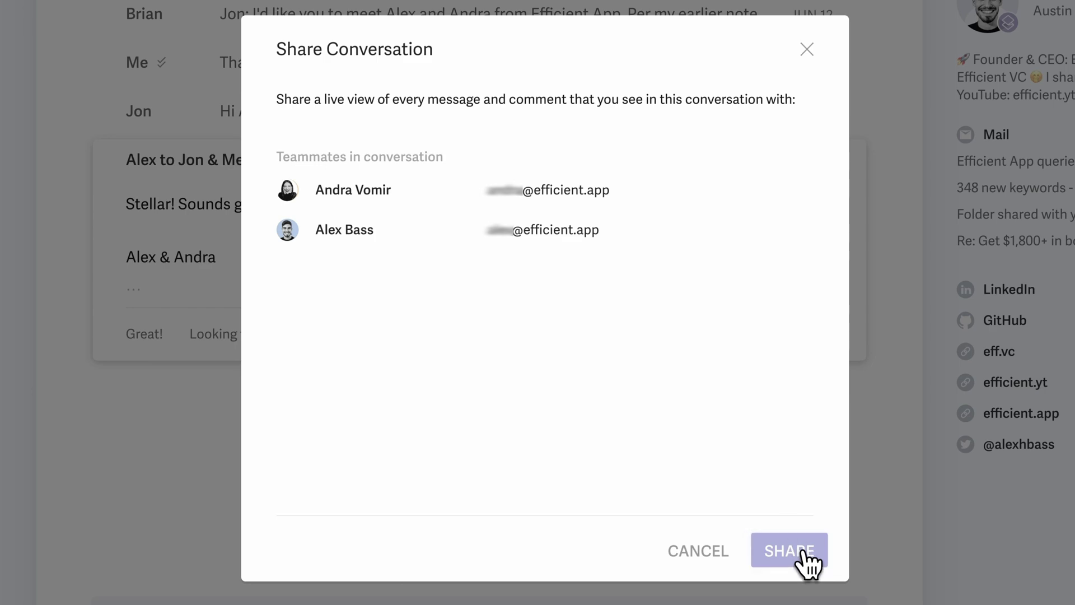